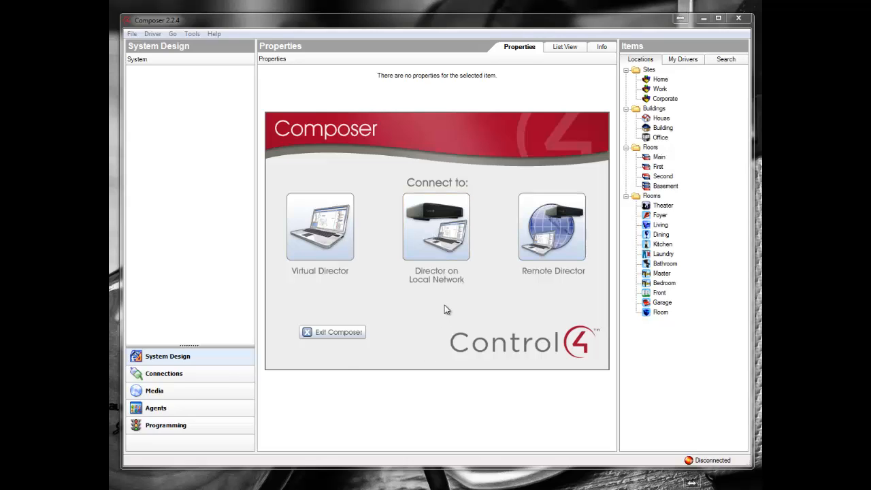
Step: Connect to the home-controller-800 Director at 192.168.1.132 on the local network
click(438, 236)
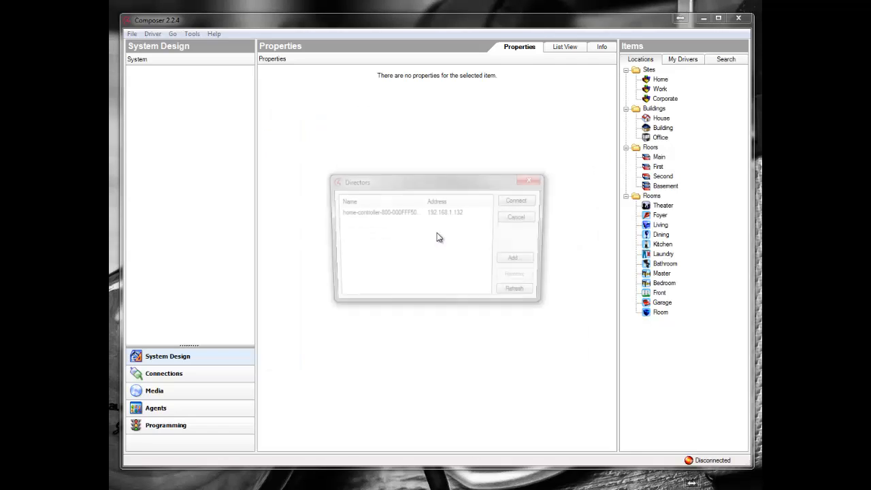
click(391, 212)
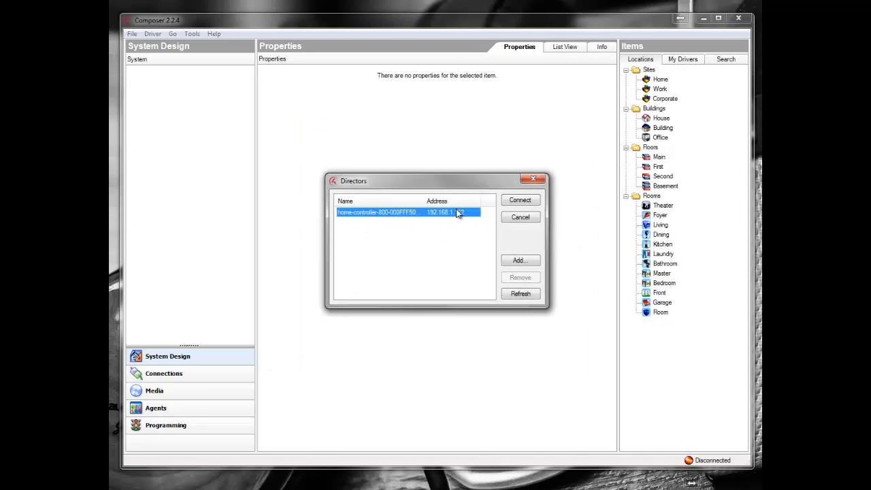
click(525, 202)
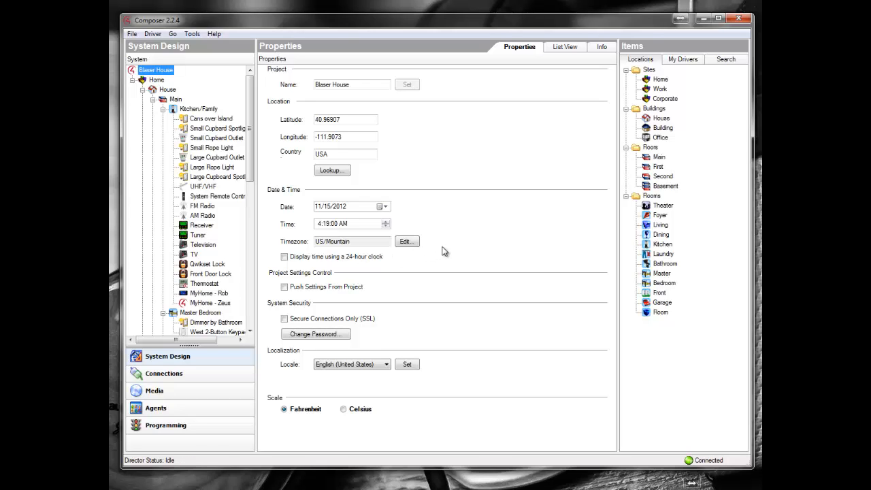
Step: Find the Always At Home driver among PocketWare's "others" devices in the local database and add it to the Garage room
drag(250, 121, 253, 199)
click(189, 196)
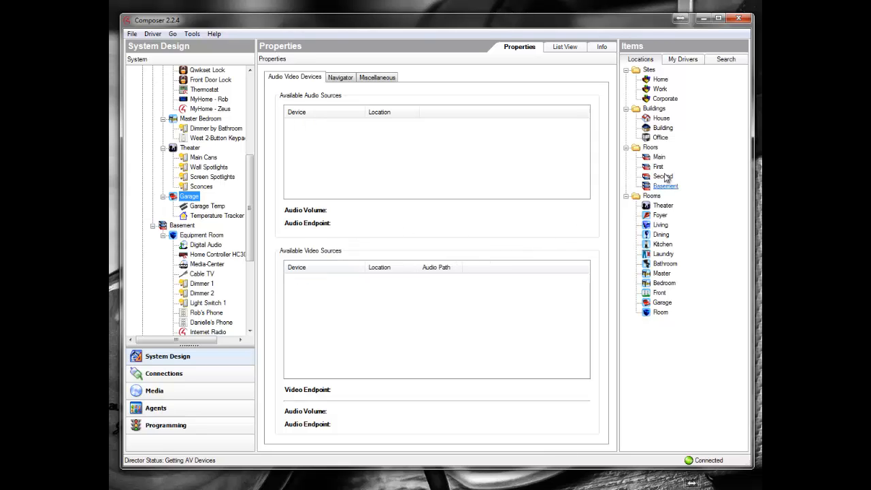
click(733, 62)
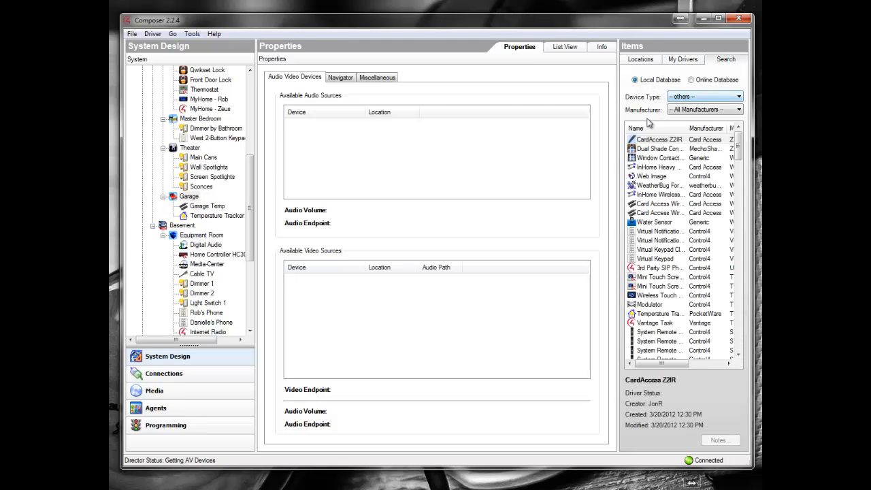
click(694, 109)
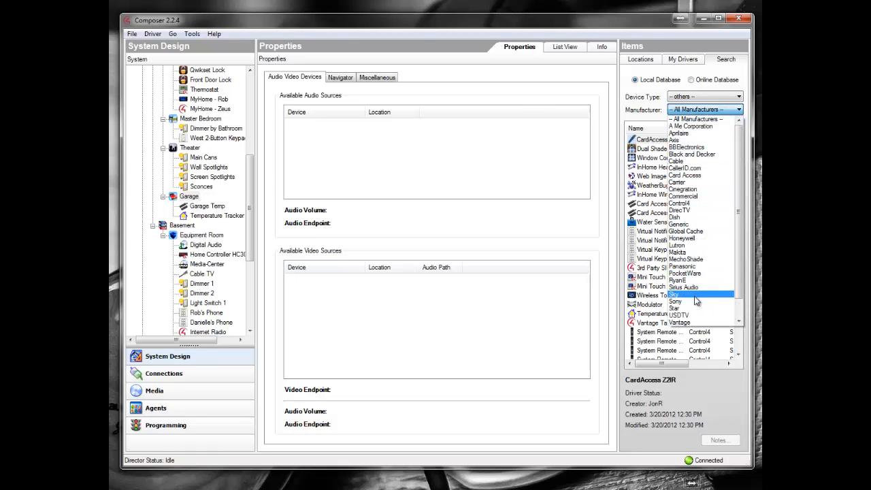
click(696, 273)
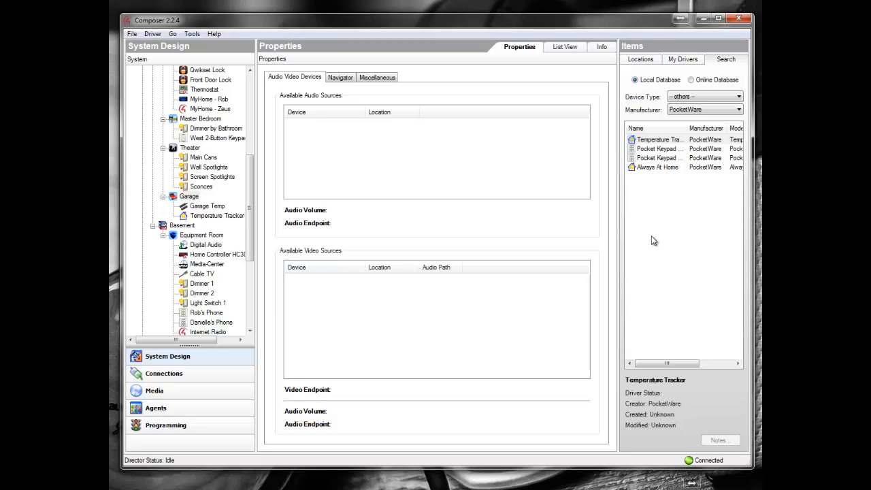
click(658, 168)
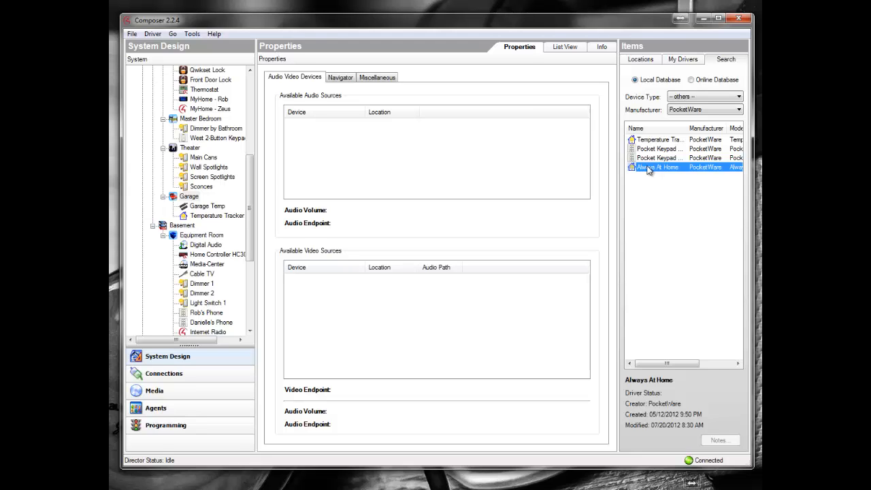
drag(648, 170, 188, 196)
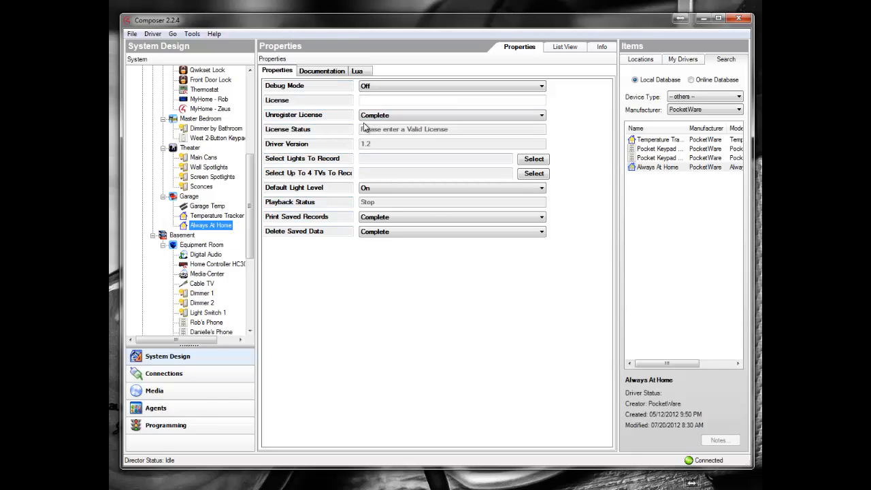
Step: Copy the license key from Notepad, paste it into the Always At Home driver's License property in Composer, and apply it
click(371, 99)
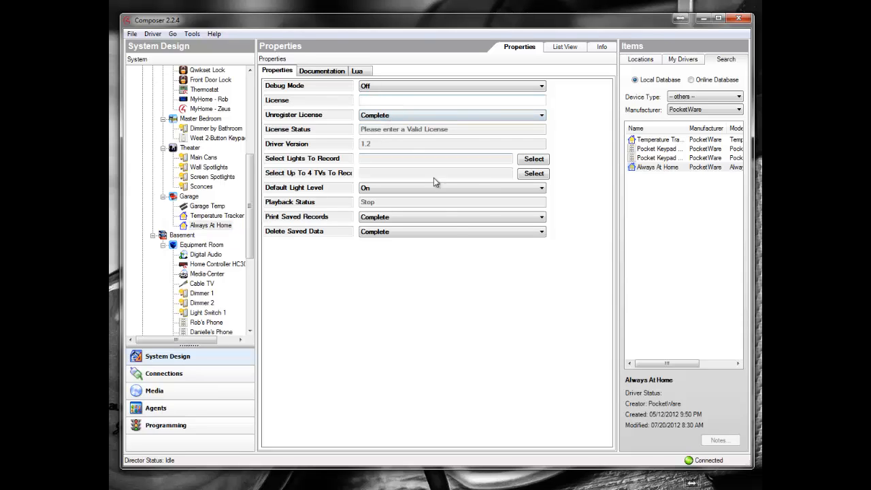
key(alt+Tab)
key(alt+Tab)
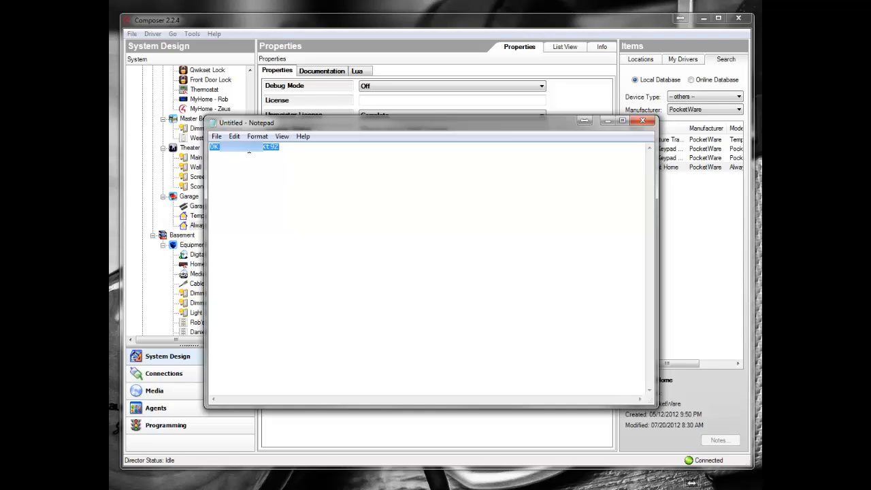
right_click(250, 153)
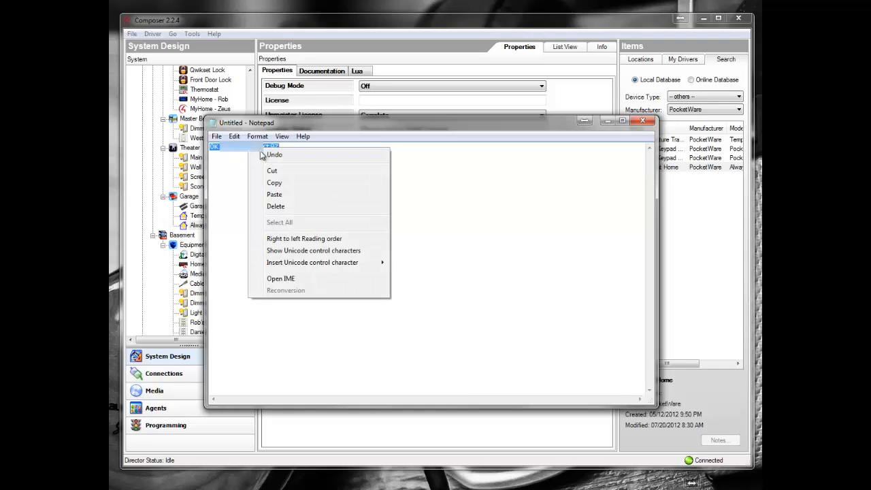
click(281, 186)
click(400, 102)
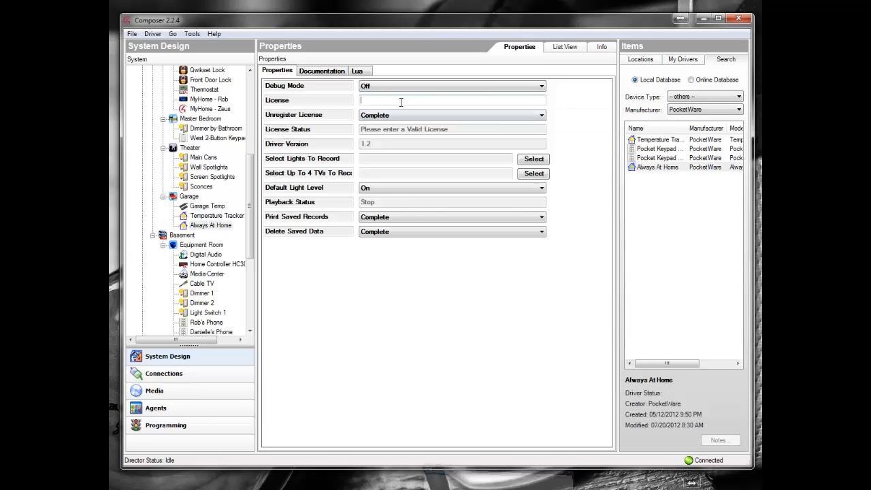
right_click(388, 103)
click(415, 149)
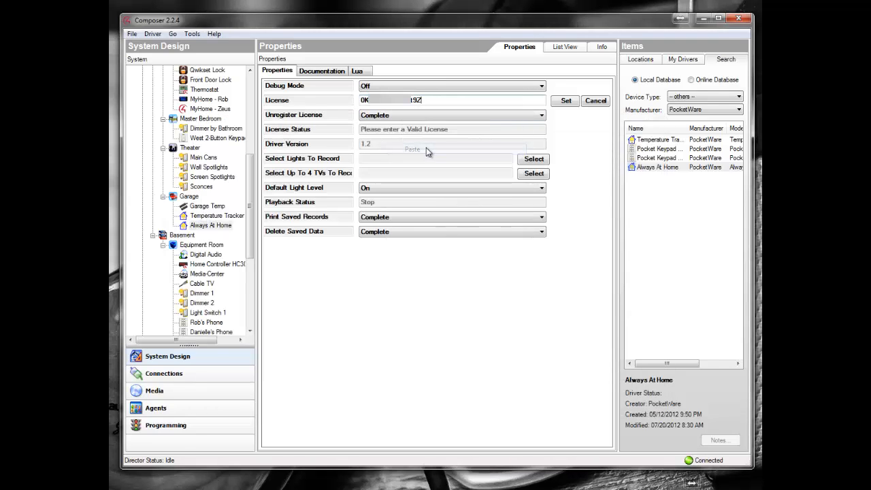
click(566, 102)
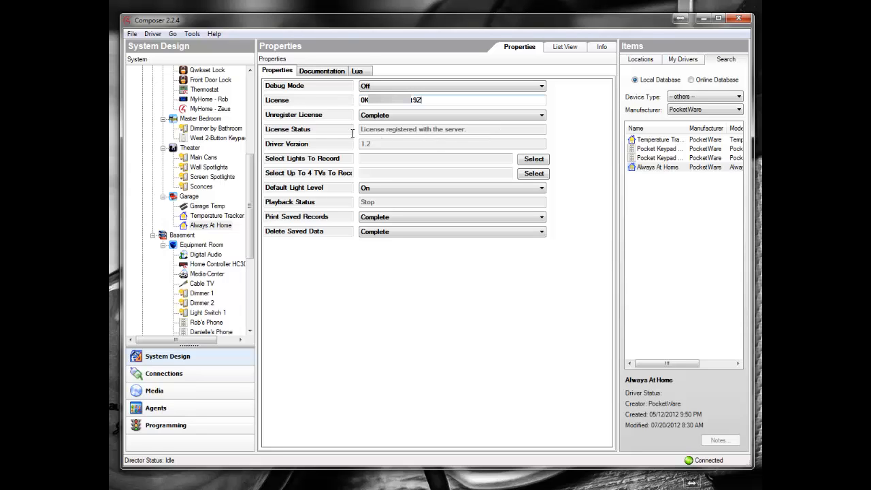
Step: Set the lights to record to Screen Spotlights, Small Cupbard Spotlights, Large Cupboard Spotlights and the Equipment Room's Dimmer 2
click(533, 160)
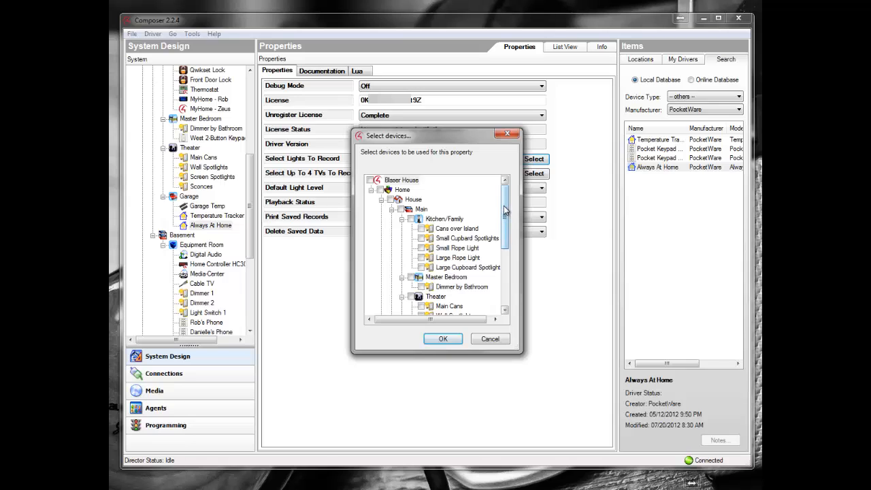
drag(508, 224, 508, 255)
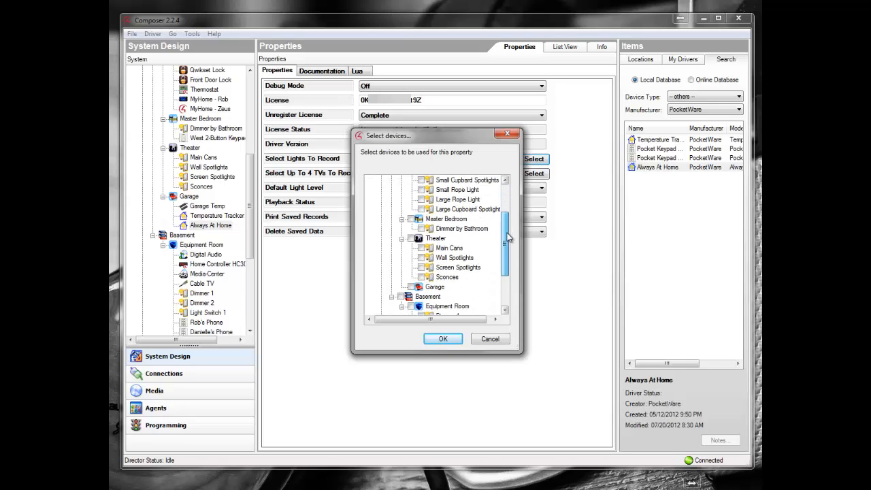
click(421, 267)
drag(506, 252, 506, 231)
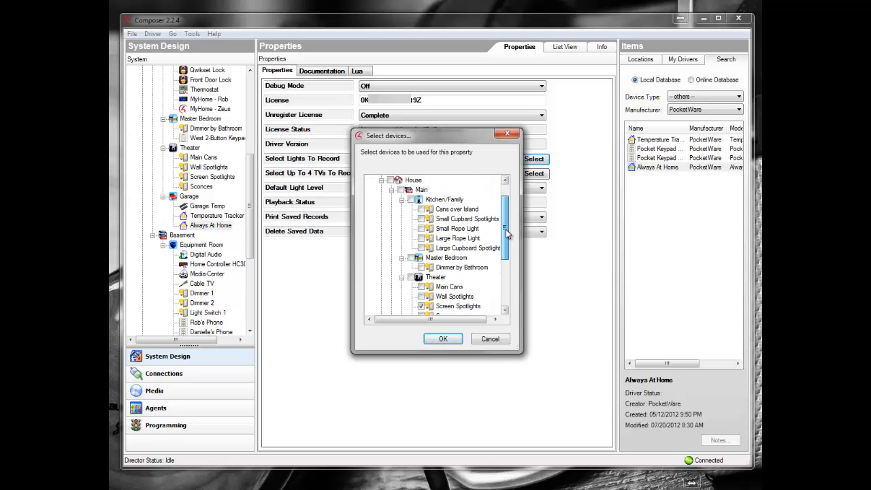
click(421, 219)
click(422, 248)
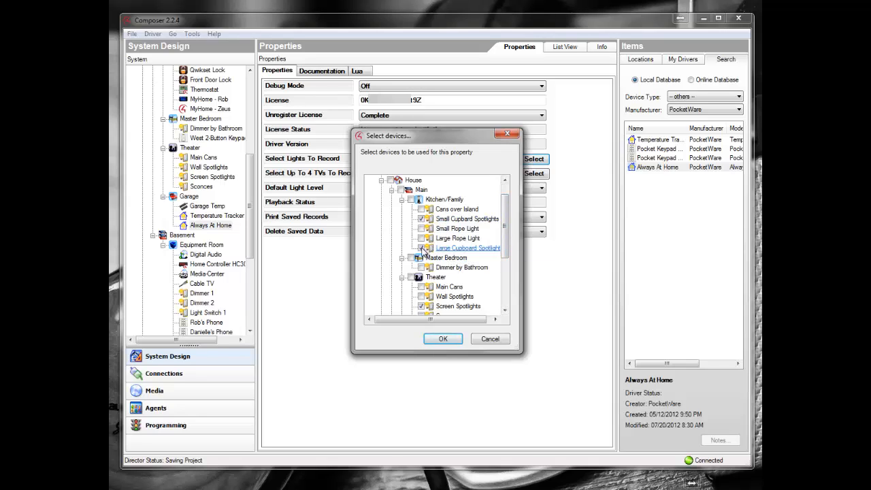
drag(505, 221, 506, 253)
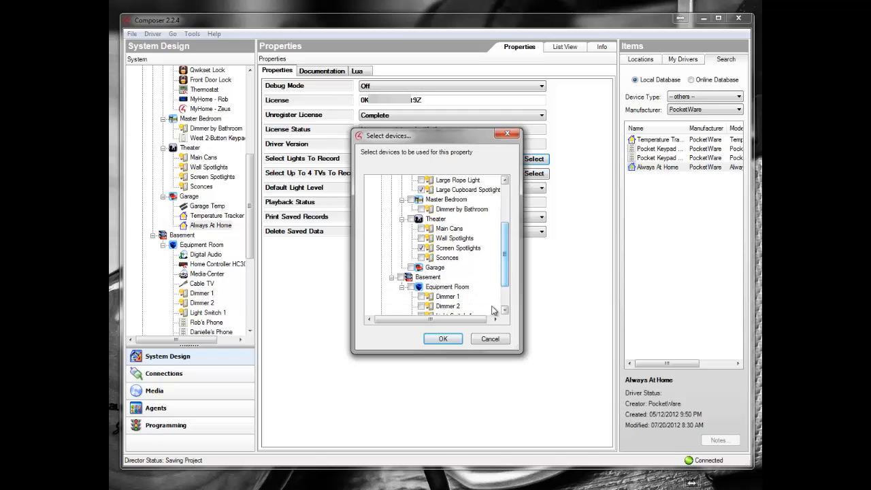
click(421, 306)
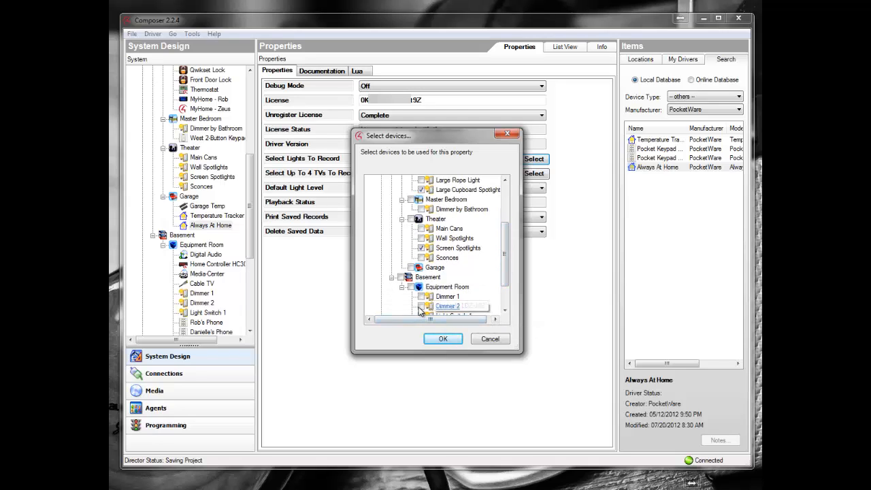
click(443, 338)
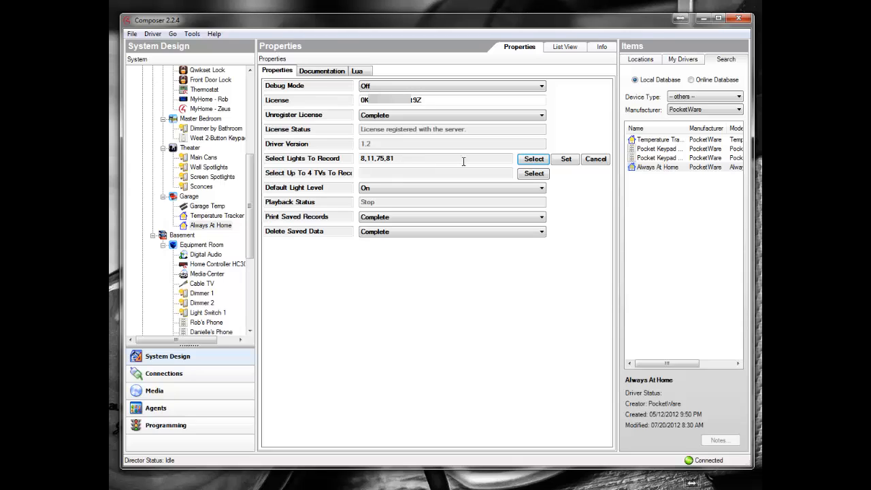
click(564, 163)
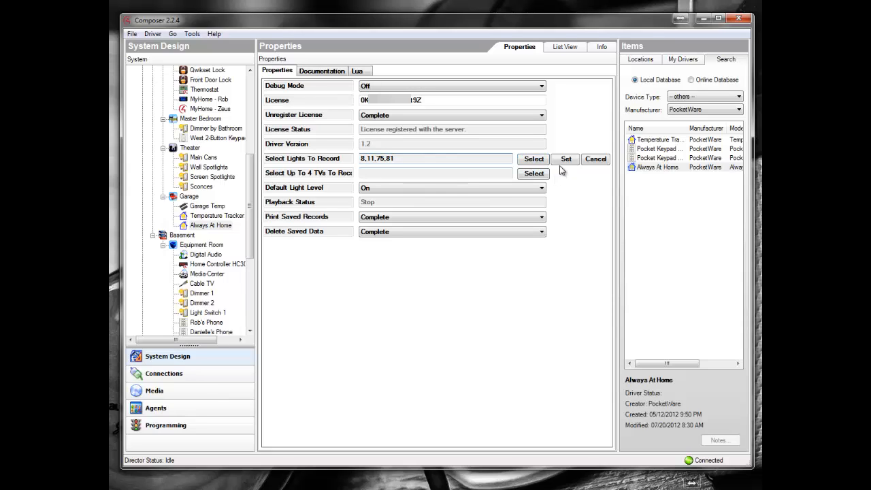
click(567, 162)
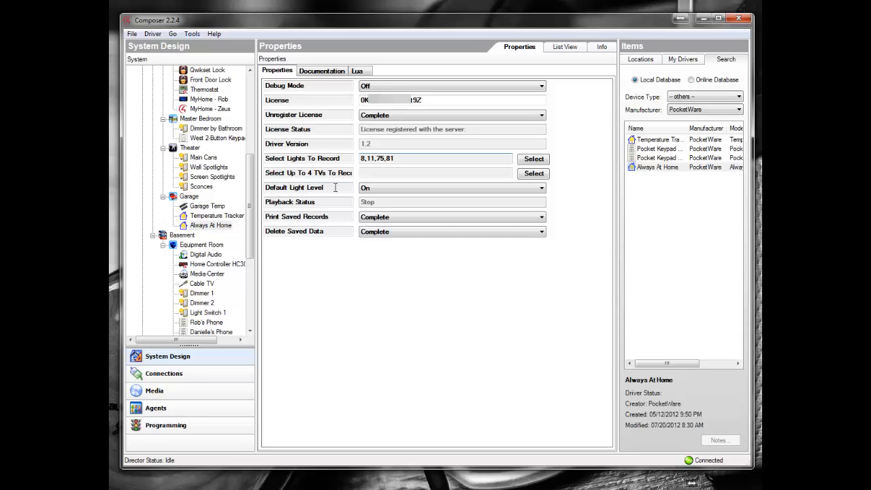
Step: Set the driver's Default Light Level to 50% and apply it
click(401, 188)
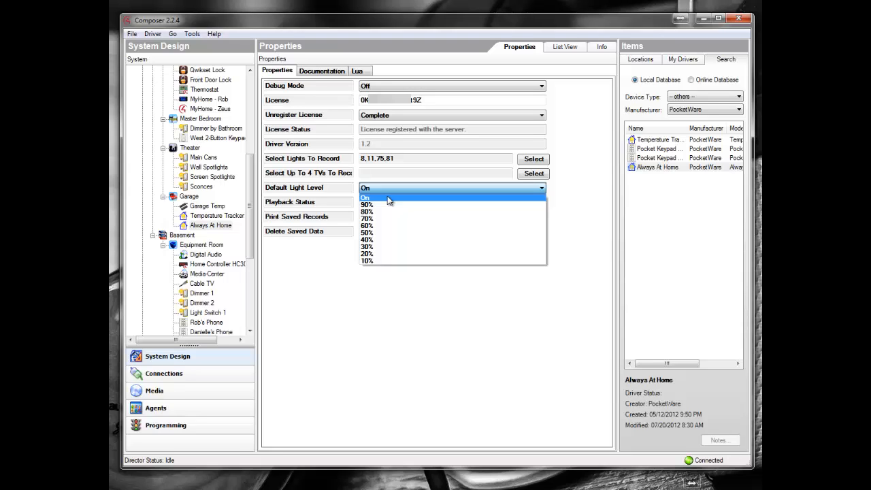
click(386, 233)
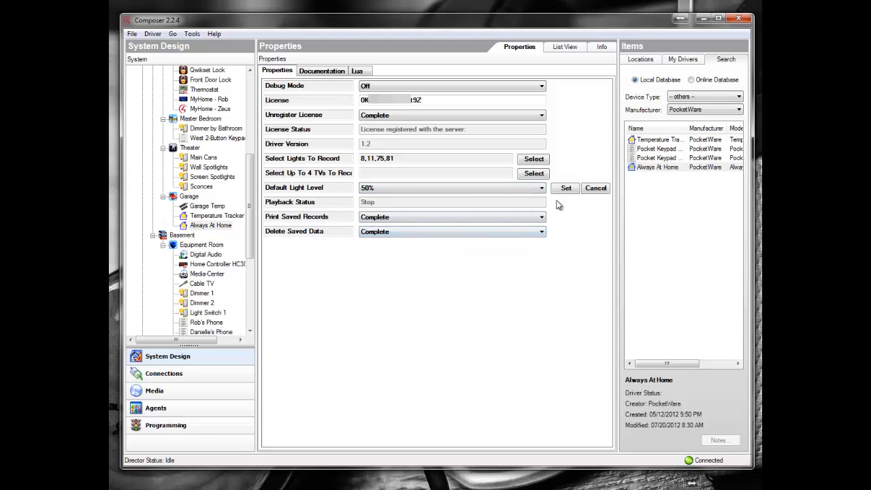
click(564, 189)
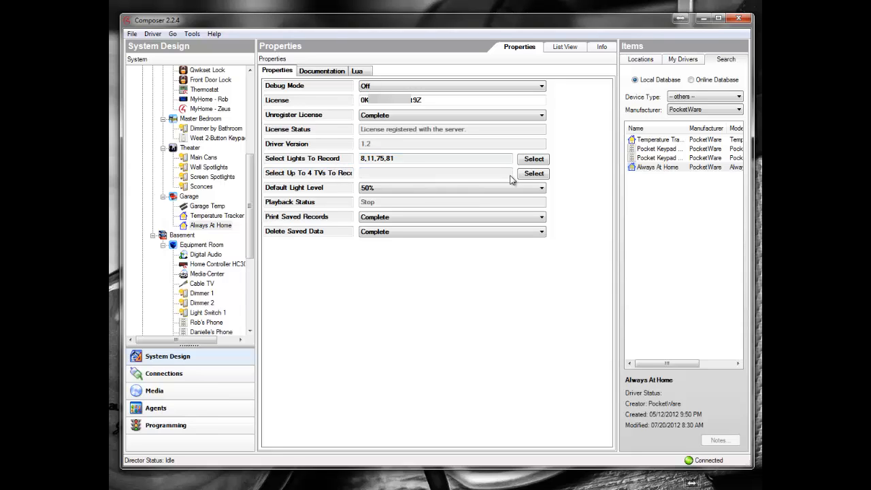
Step: Choose the Kitchen/Family room's Television as the TV to record and apply the selection
click(533, 173)
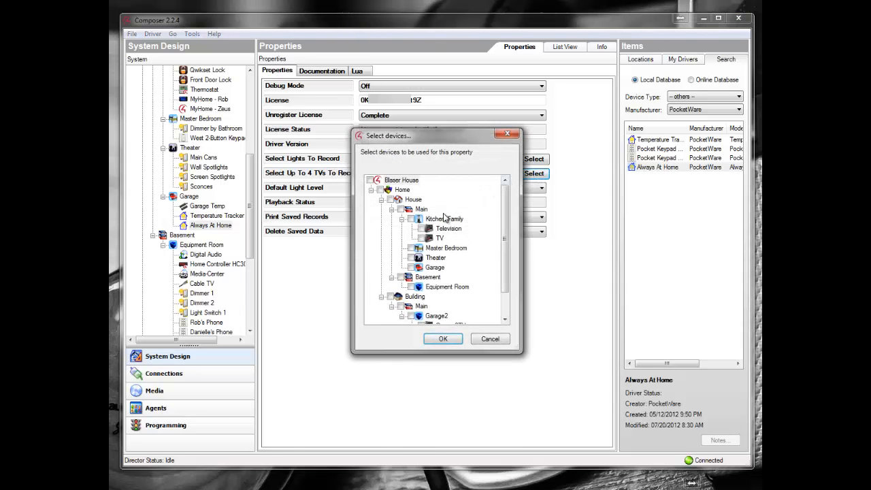
click(420, 229)
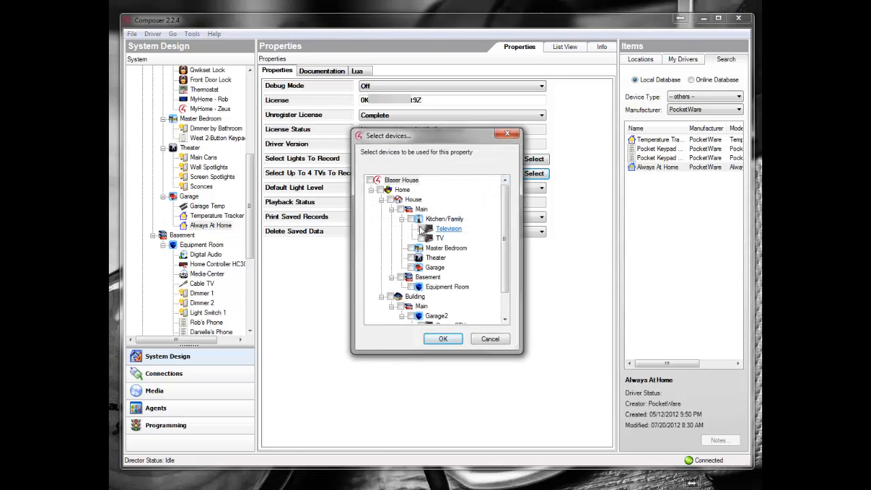
click(443, 338)
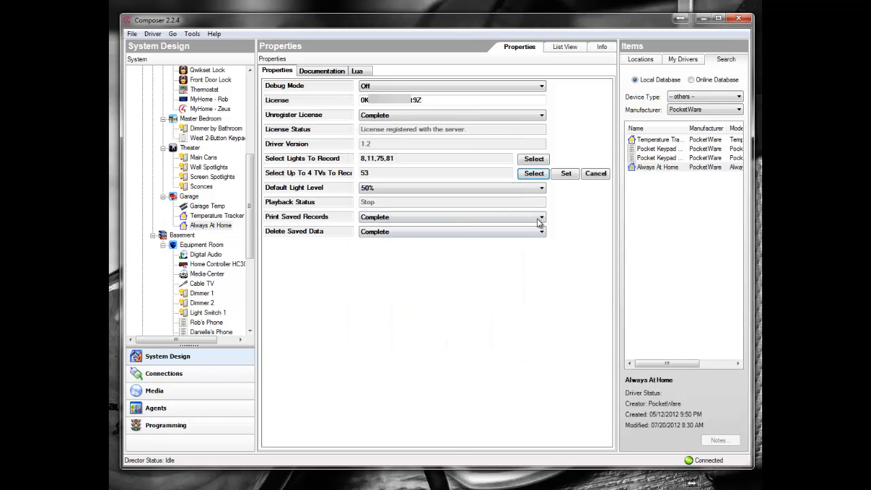
click(566, 174)
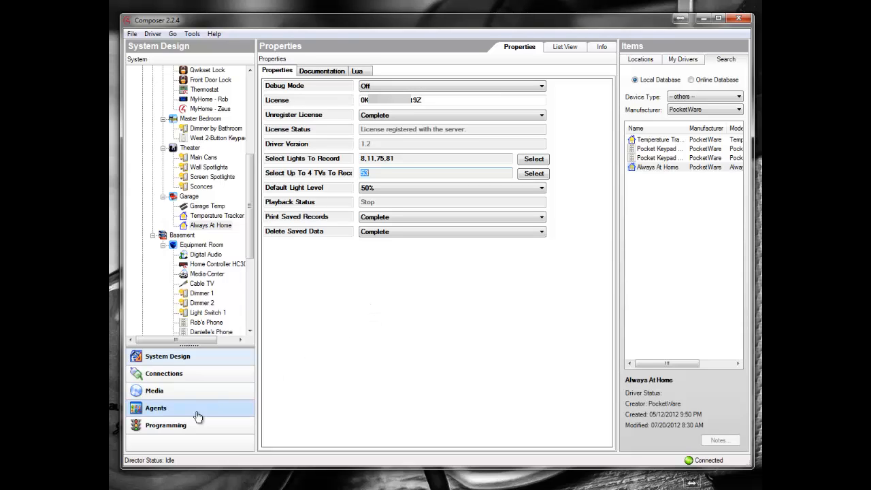
Step: Open the programming view and choose the Press event of button 1 on Garage2's 6-Button Keypad as the script trigger
click(177, 425)
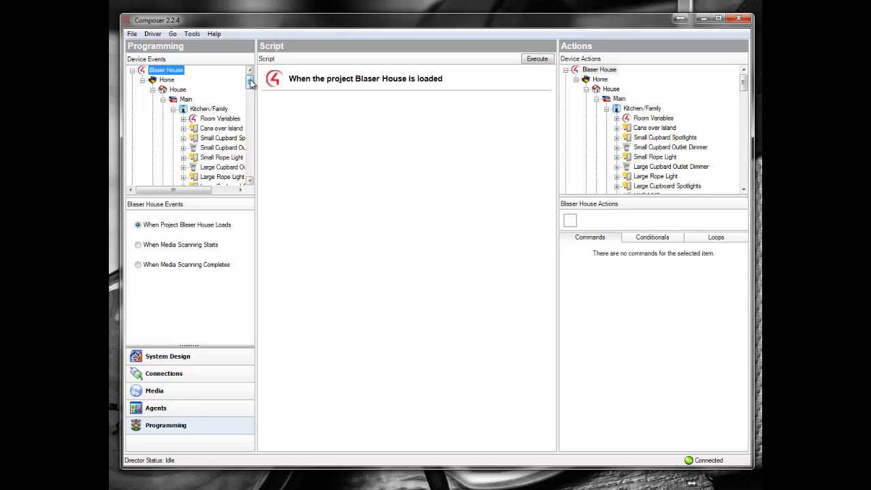
drag(250, 83, 251, 155)
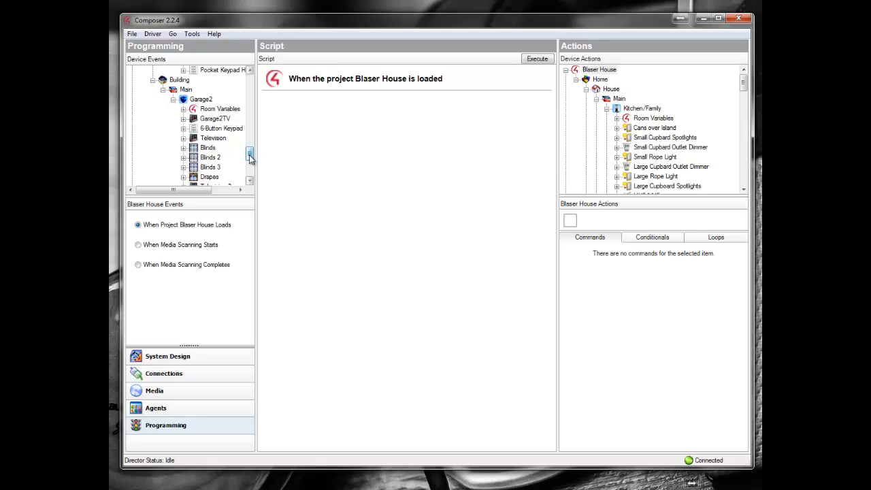
click(221, 128)
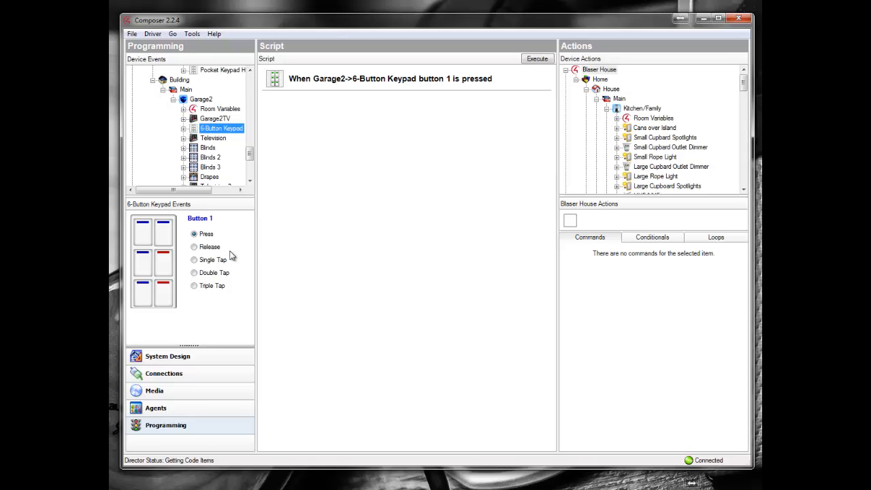
click(143, 233)
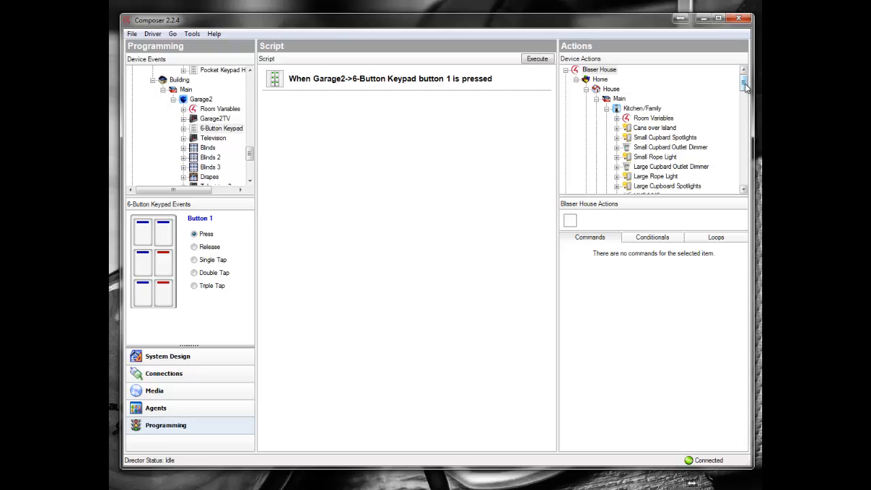
Step: Add the garage Always At Home driver's Play Device Changes command to the script for keypad button 1
drag(745, 82, 729, 131)
click(653, 137)
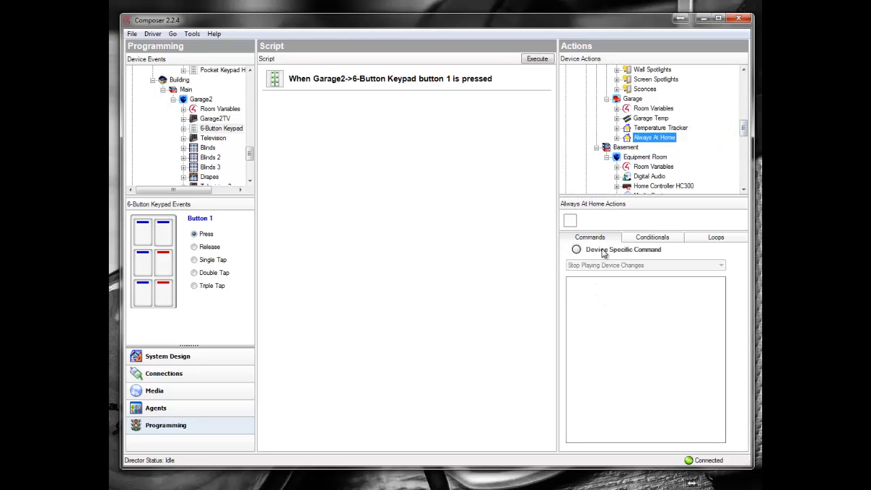
click(576, 250)
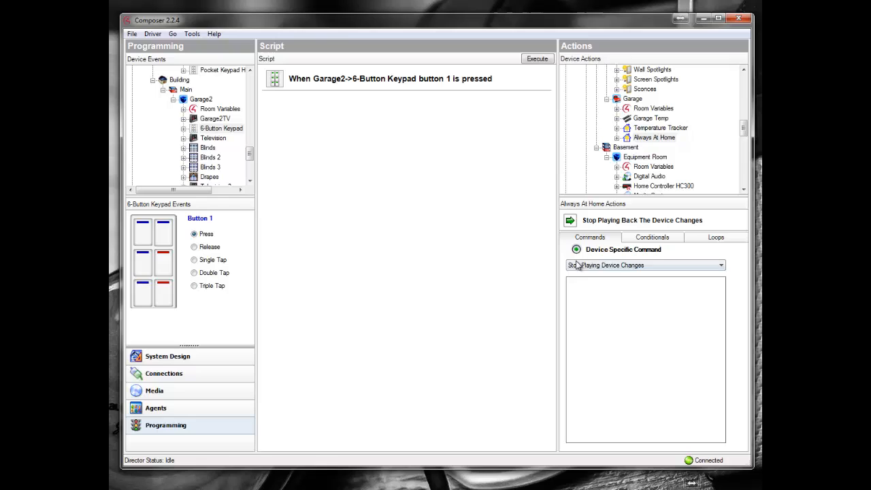
click(614, 266)
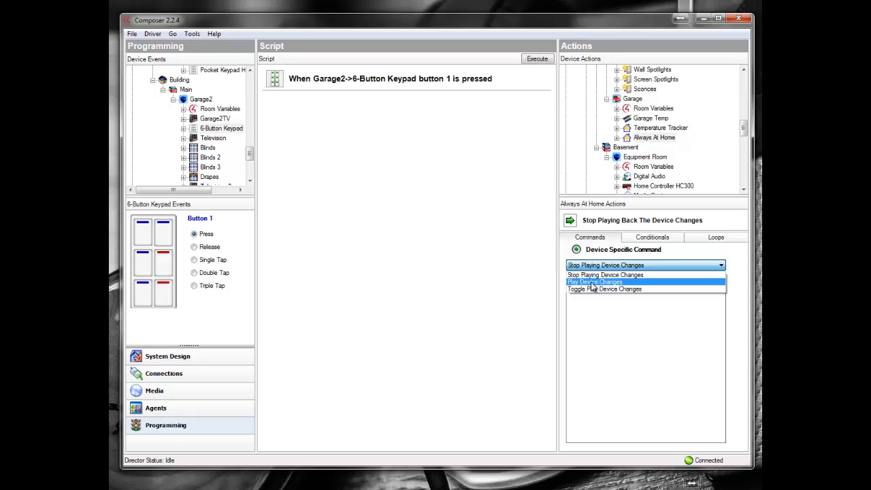
click(593, 282)
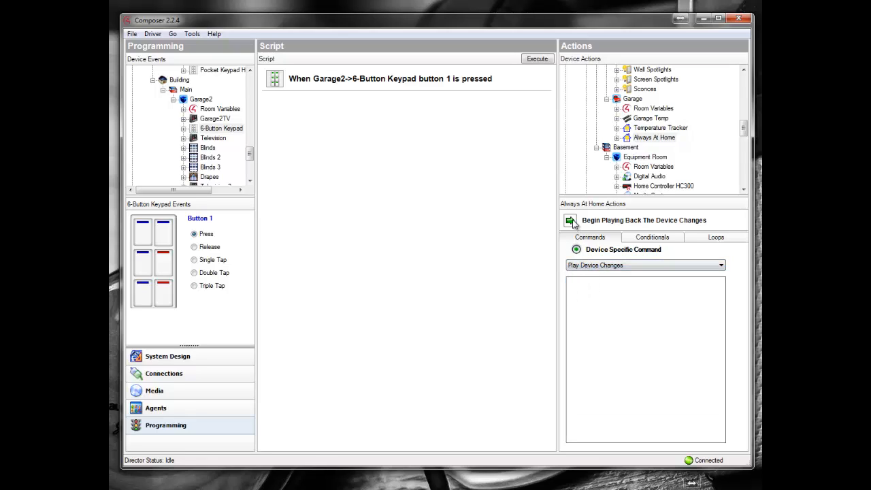
drag(569, 221, 350, 160)
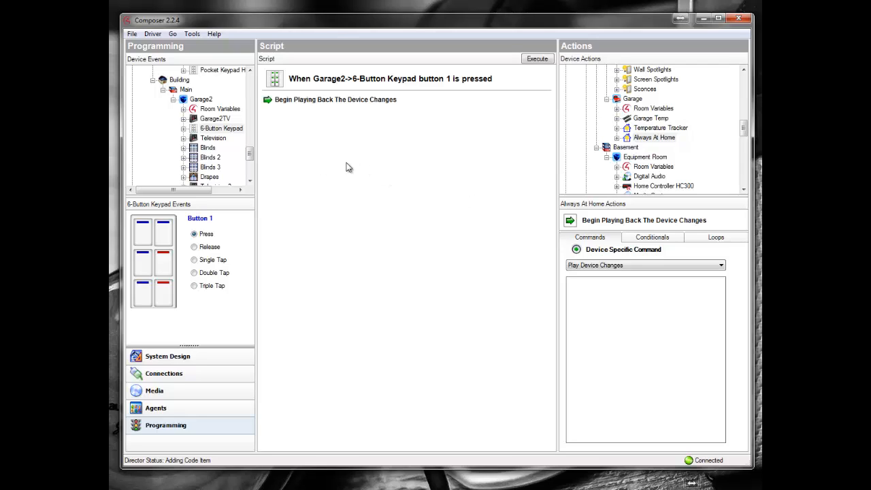
Step: Program the Press event of keypad button 4 with Always At Home's Stop Playing Device Changes command
click(164, 232)
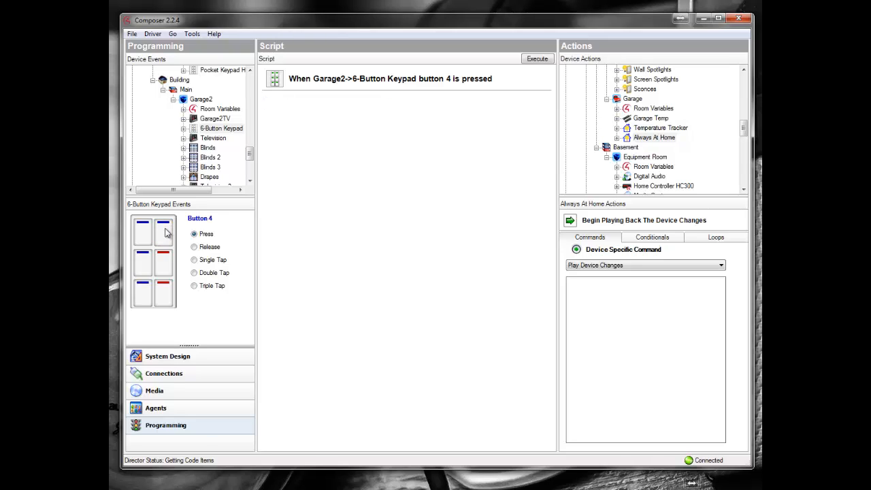
click(597, 267)
click(596, 274)
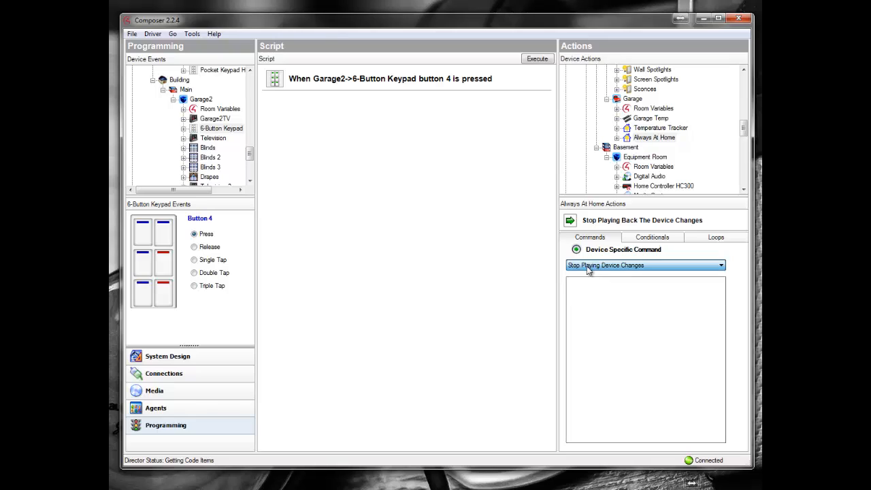
drag(569, 219, 406, 188)
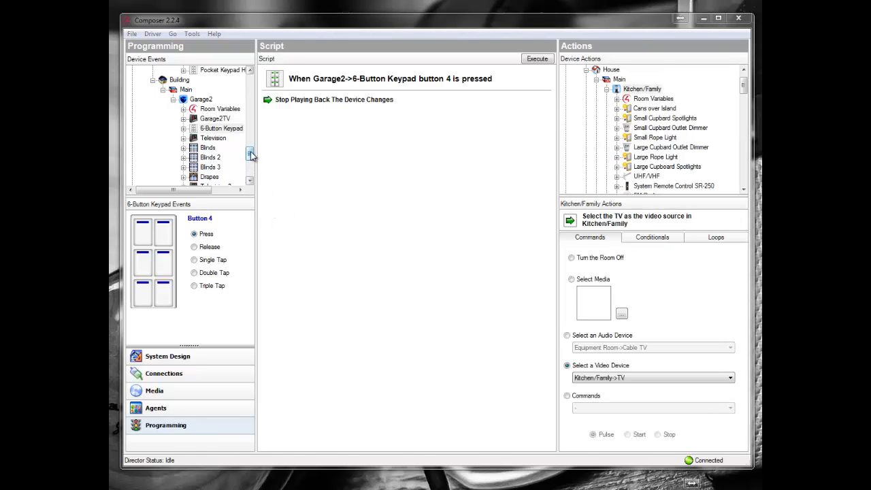
Step: Choose the TV1 event of the garage's Always At Home driver as the script trigger
drag(250, 155, 250, 121)
click(220, 148)
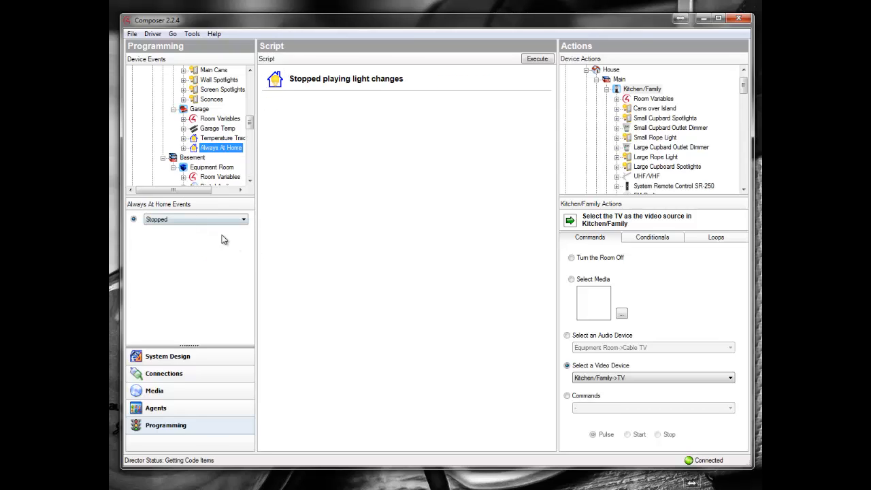
click(243, 220)
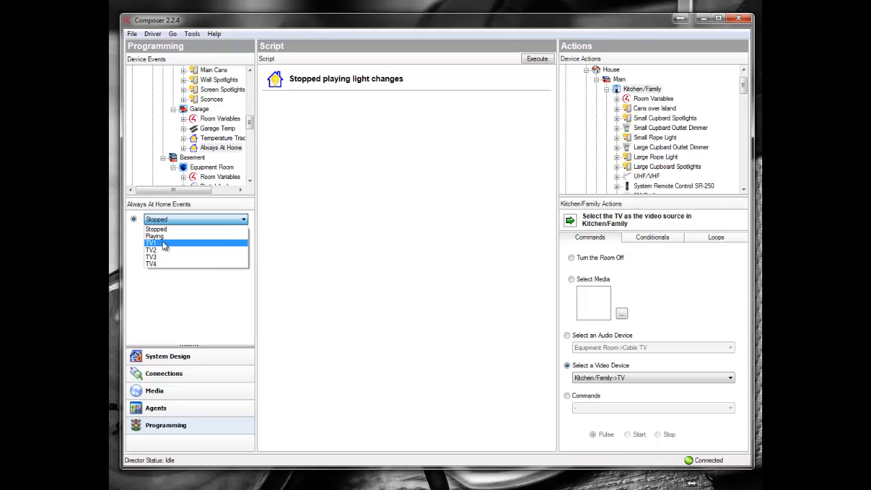
click(163, 245)
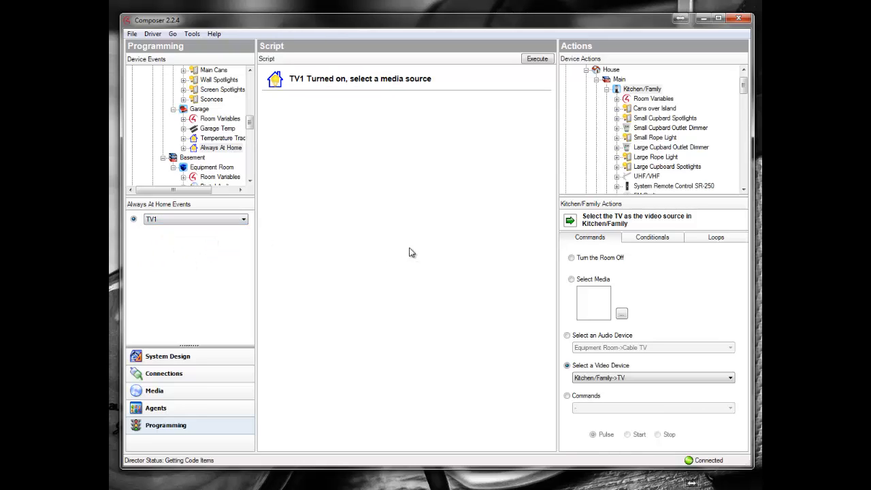
Step: Add a Kitchen/Family room action to the TV1 script that selects Kitchen/Family->TV as the video device
click(651, 91)
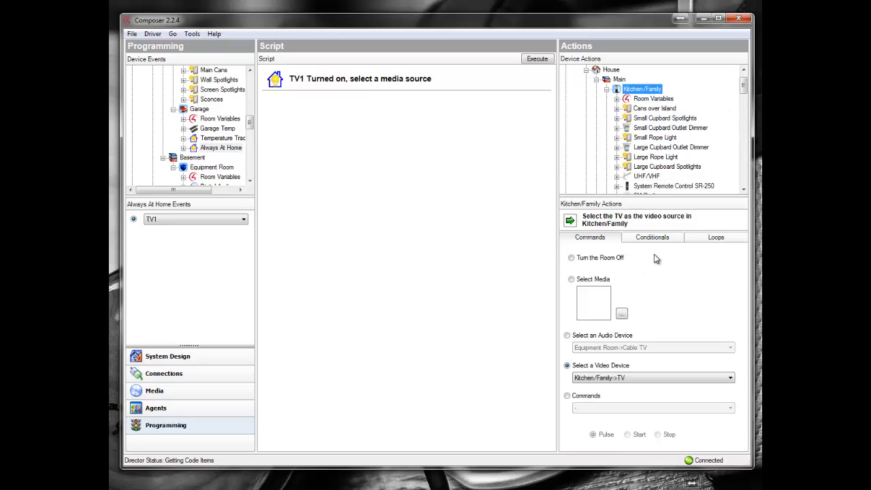
click(571, 279)
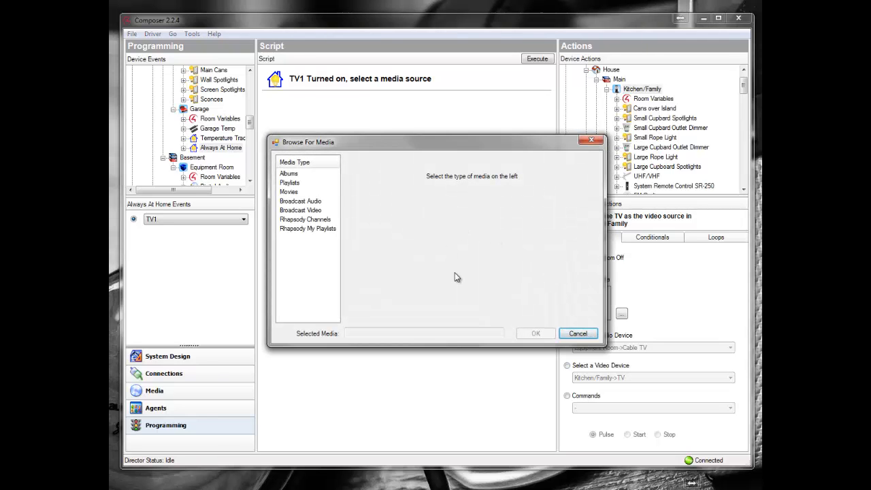
click(577, 334)
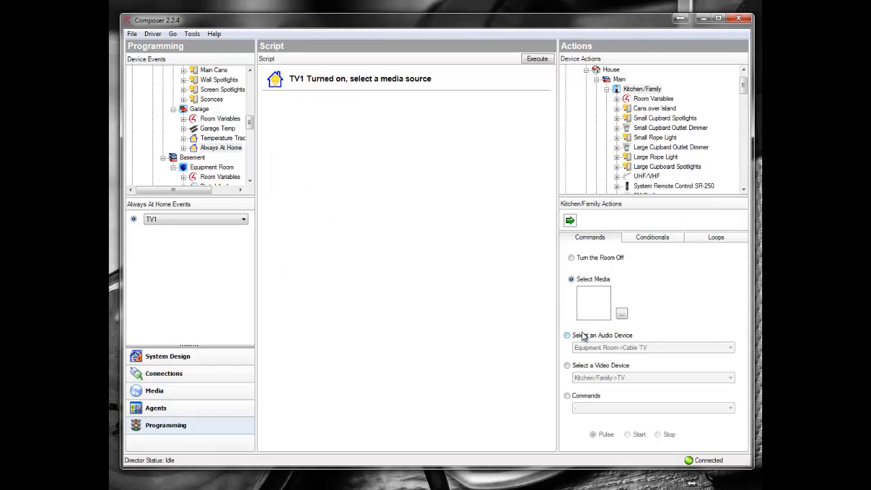
click(567, 366)
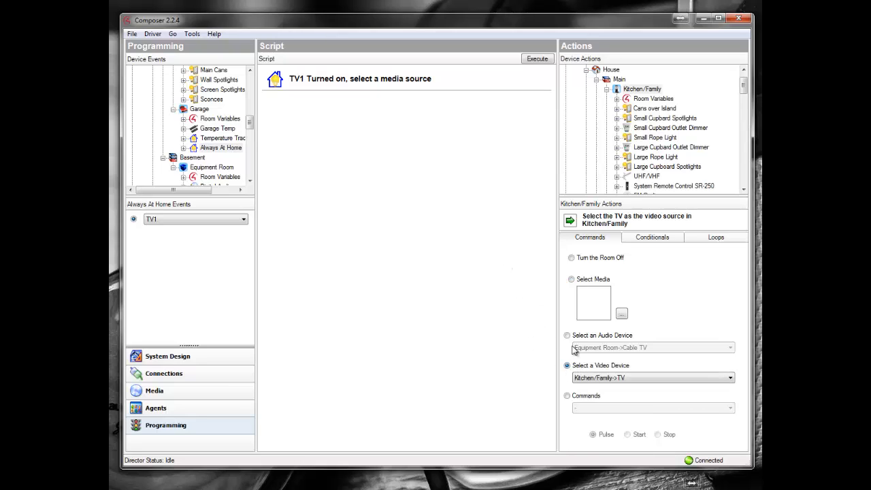
click(624, 383)
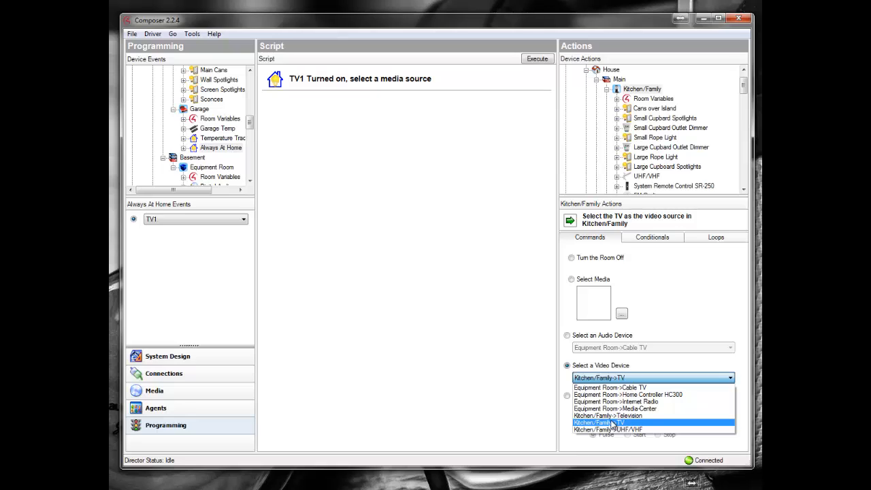
click(612, 422)
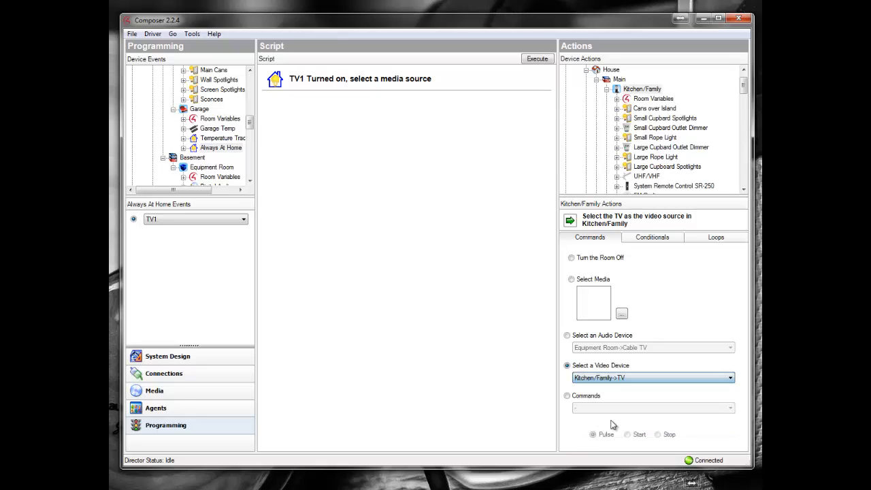
drag(570, 226, 340, 153)
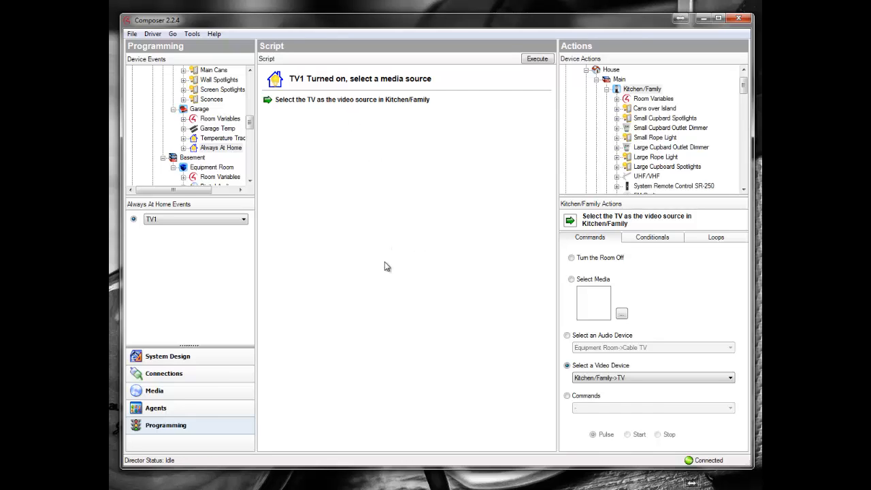
Step: Return to the System Design view
click(194, 357)
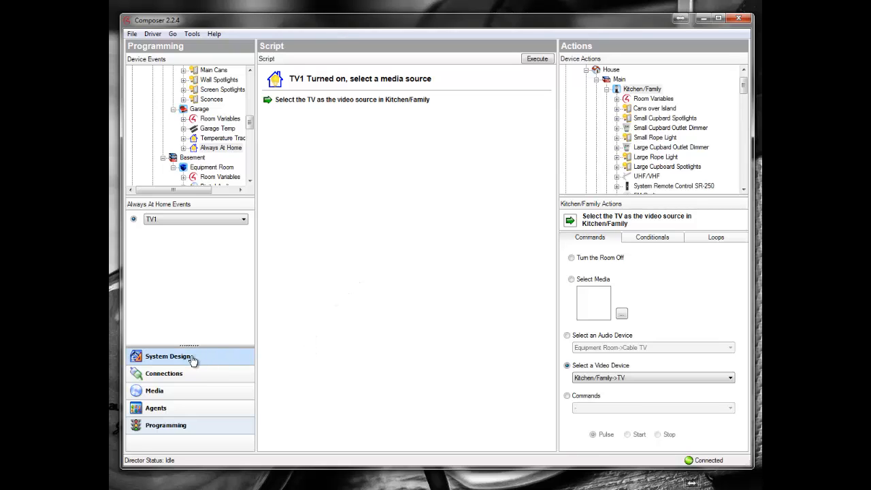